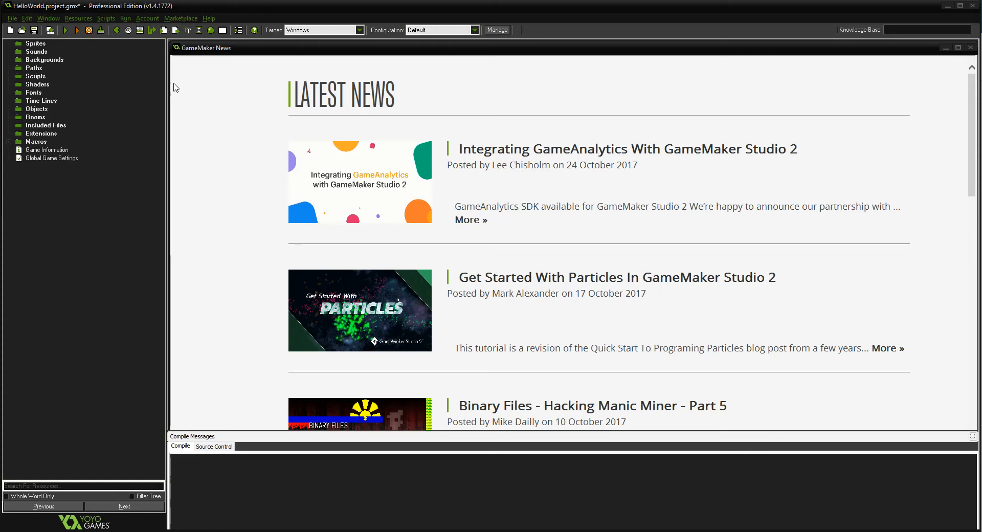
pyautogui.click(85, 19)
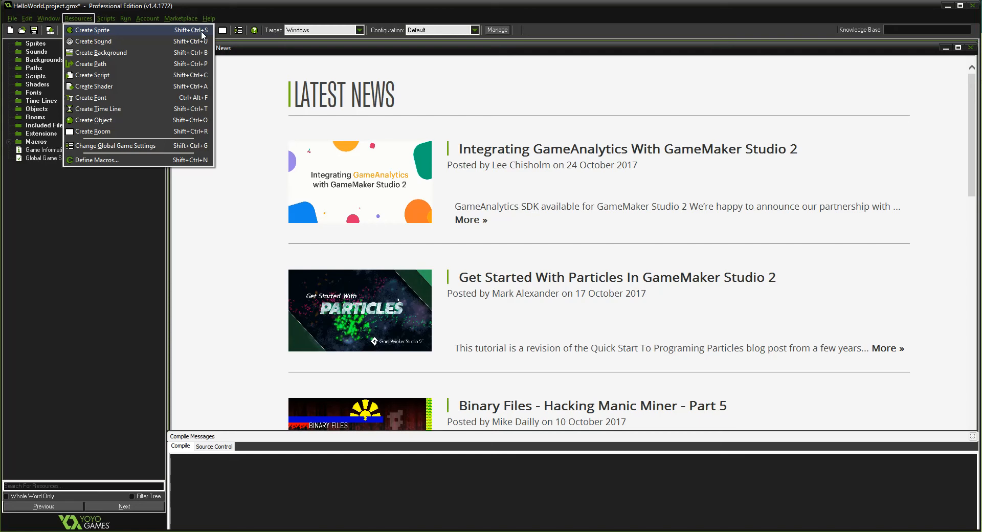
pyautogui.click(269, 8)
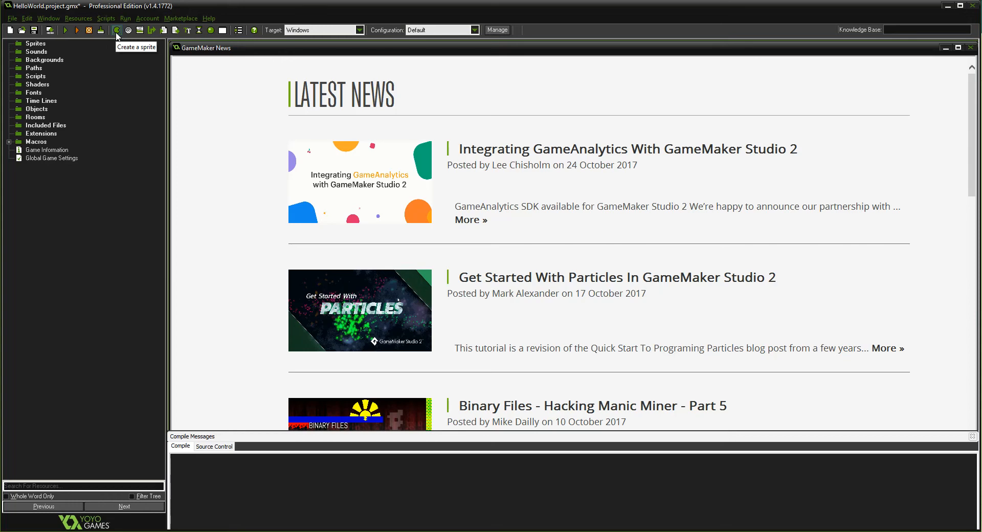
# - Create a new sprite resource and name it sprite_hello
pyautogui.rightClick(37, 44)
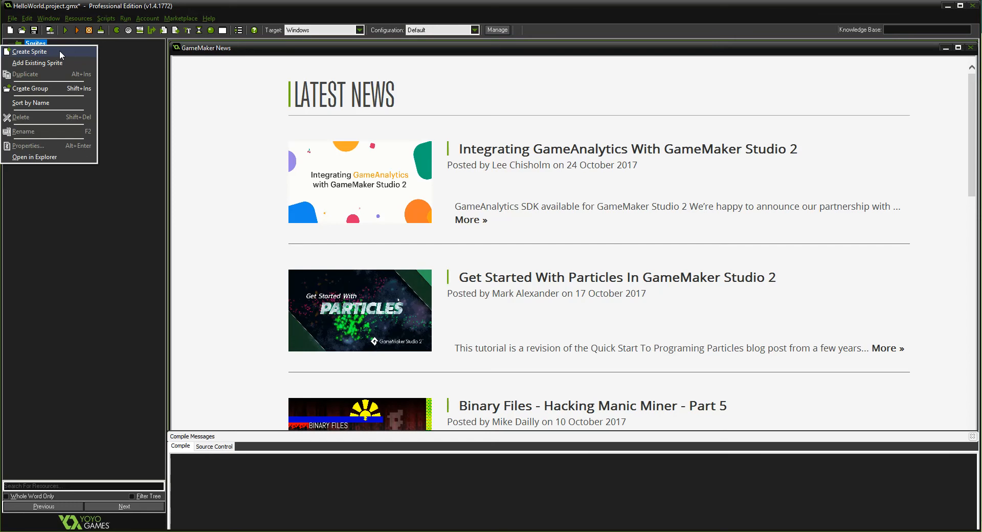
pyautogui.click(59, 50)
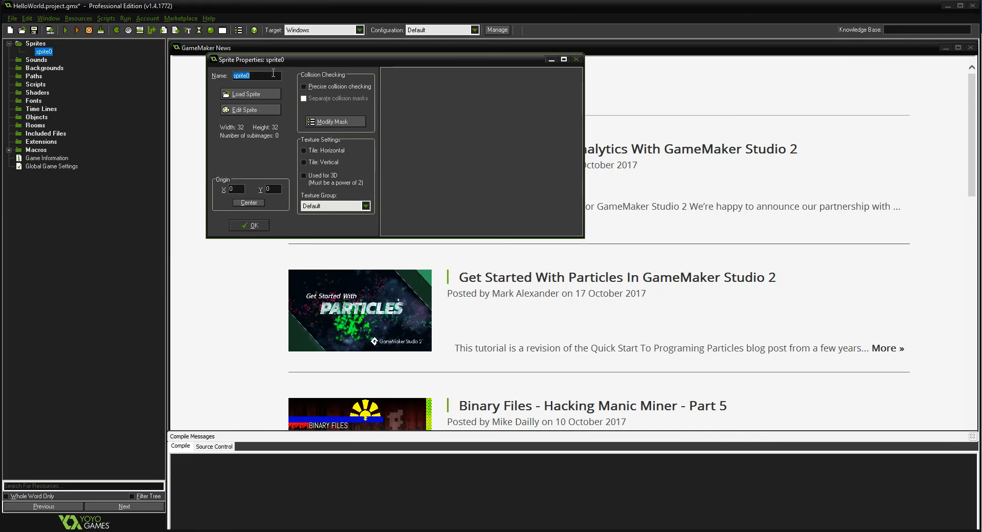
pyautogui.write('sprite')
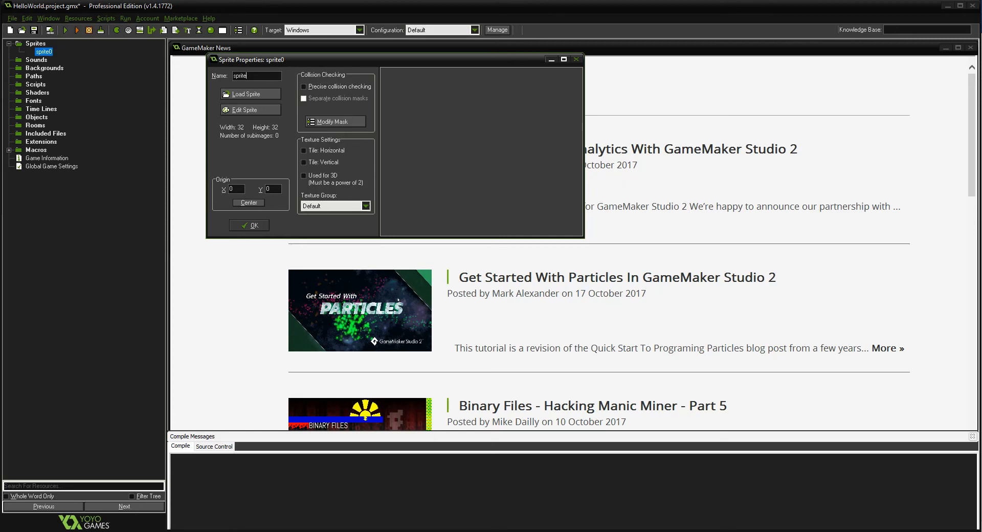
pyautogui.write('_hello')
# - Open the sprite for editing and create a new blank image 32 pixels wide and 32 pixels high
pyautogui.click(265, 96)
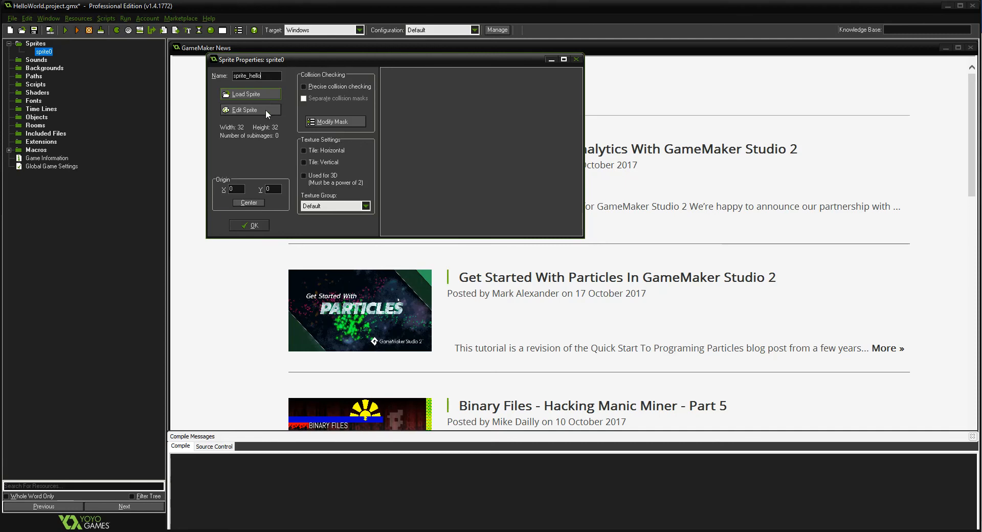
pyautogui.click(267, 119)
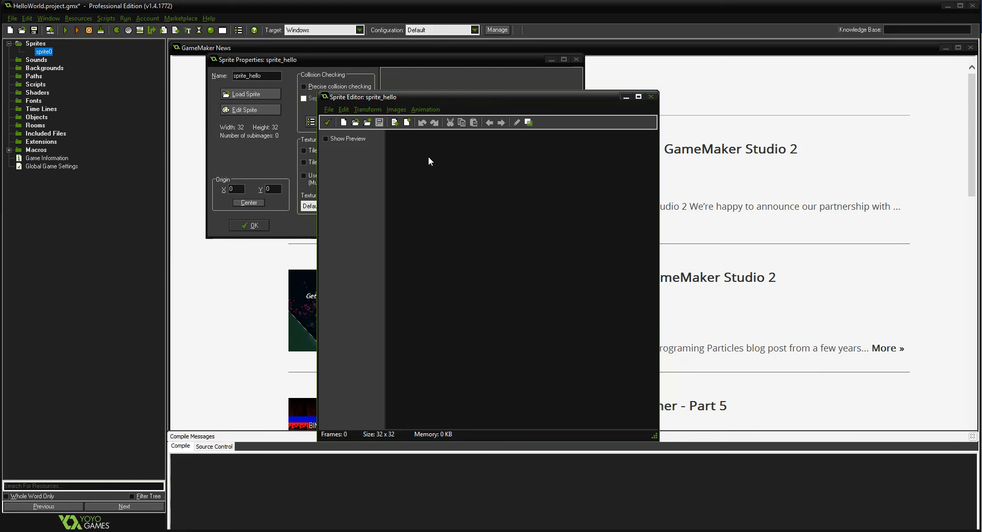
pyautogui.click(327, 110)
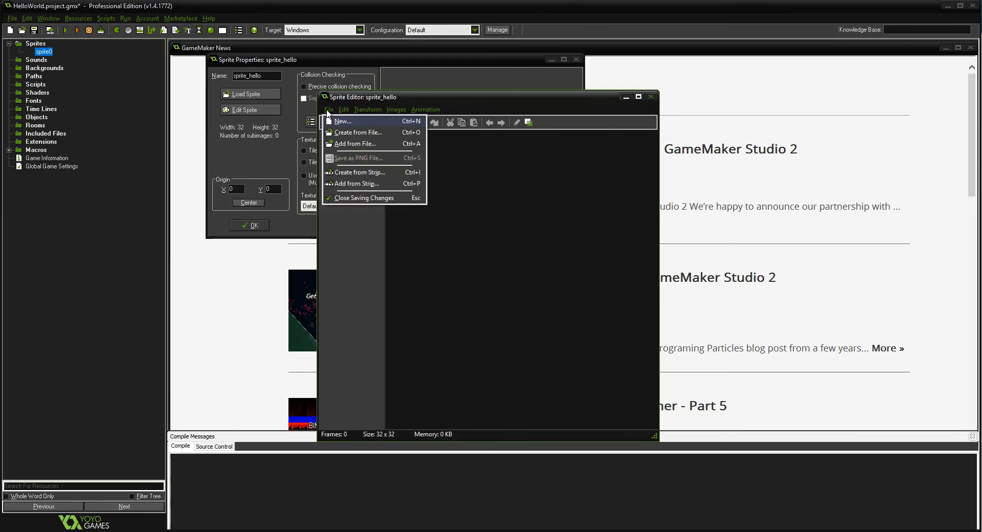
pyautogui.click(362, 235)
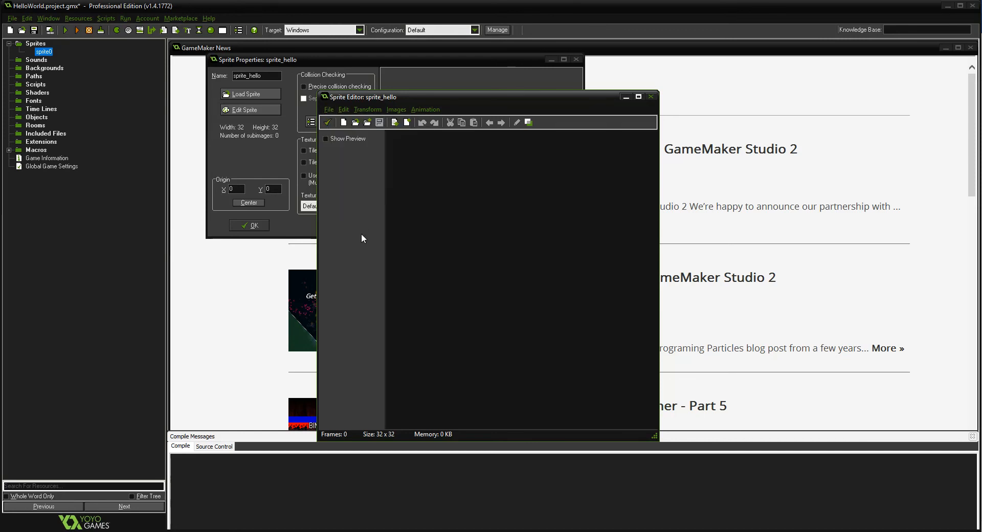
pyautogui.click(343, 123)
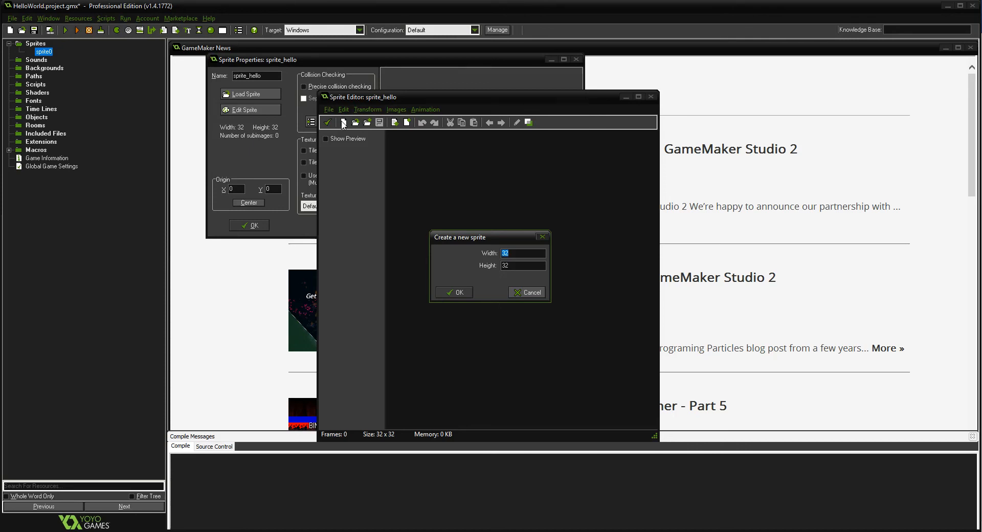
pyautogui.click(452, 292)
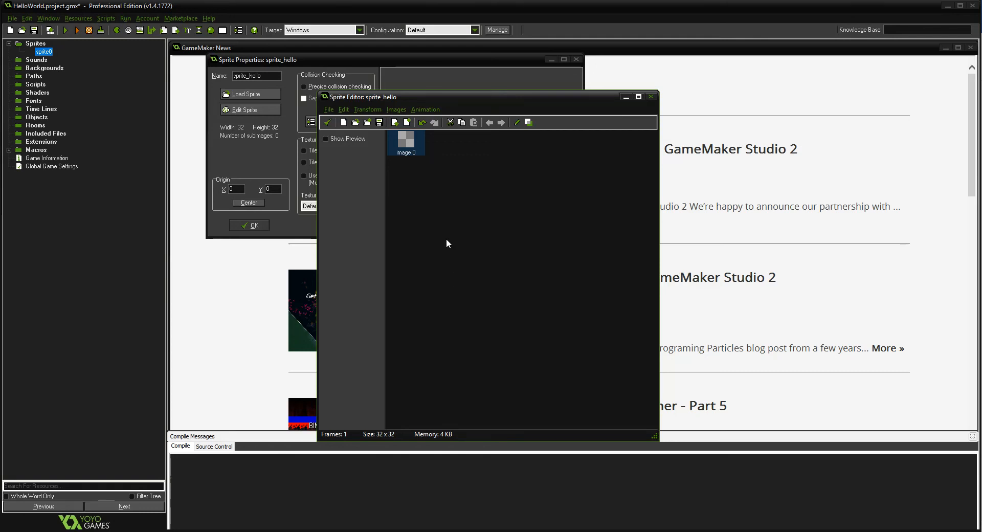
# - Open the sprite's blank image 0 in the Image Editor for drawing
pyautogui.doubleClick(409, 141)
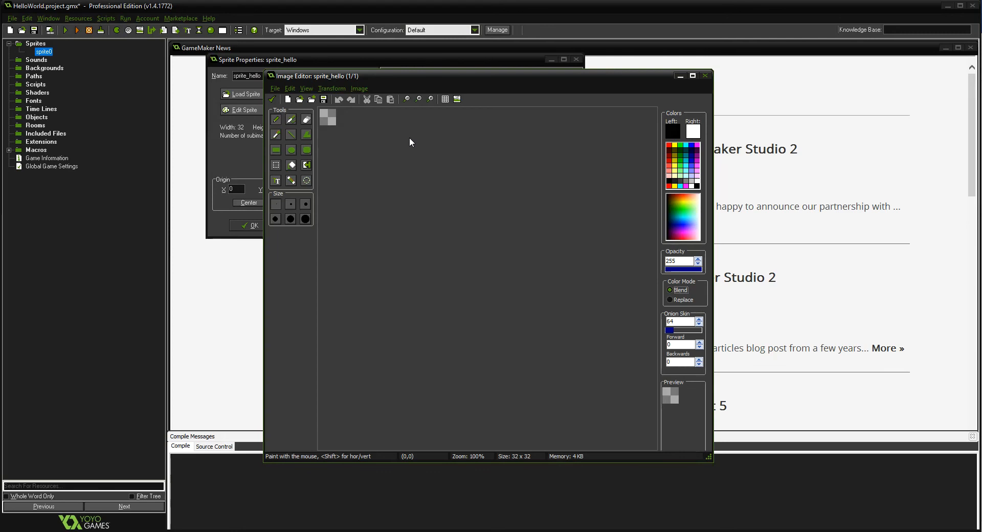
pyautogui.click(430, 99)
pyautogui.click(429, 99)
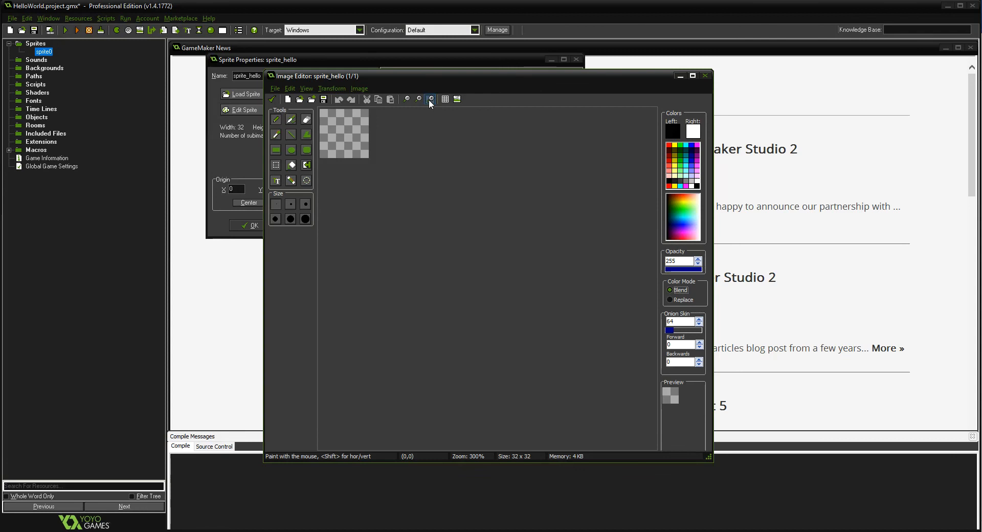
pyautogui.click(429, 100)
pyautogui.click(429, 99)
pyautogui.click(406, 99)
pyautogui.click(406, 100)
pyautogui.click(406, 99)
pyautogui.scroll(3, 427, 159)
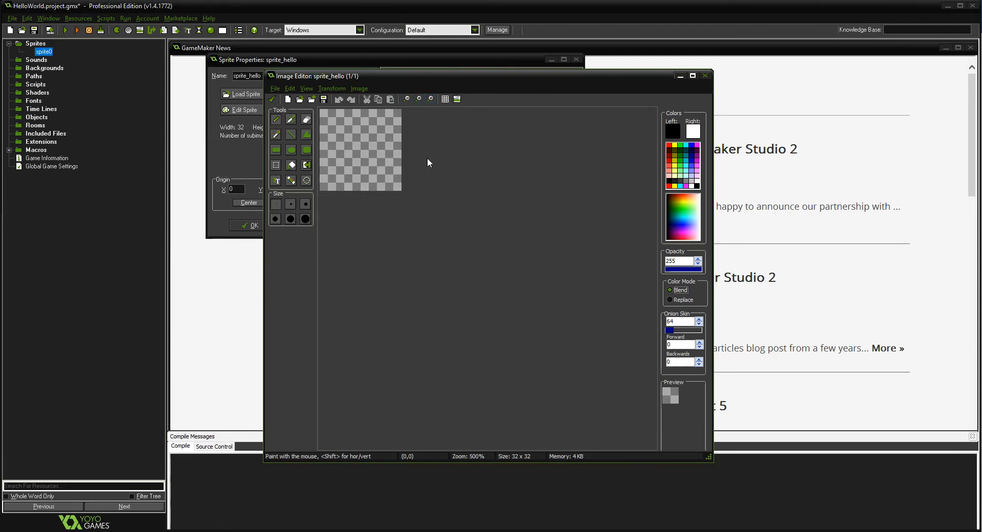
pyautogui.scroll(2, 429, 162)
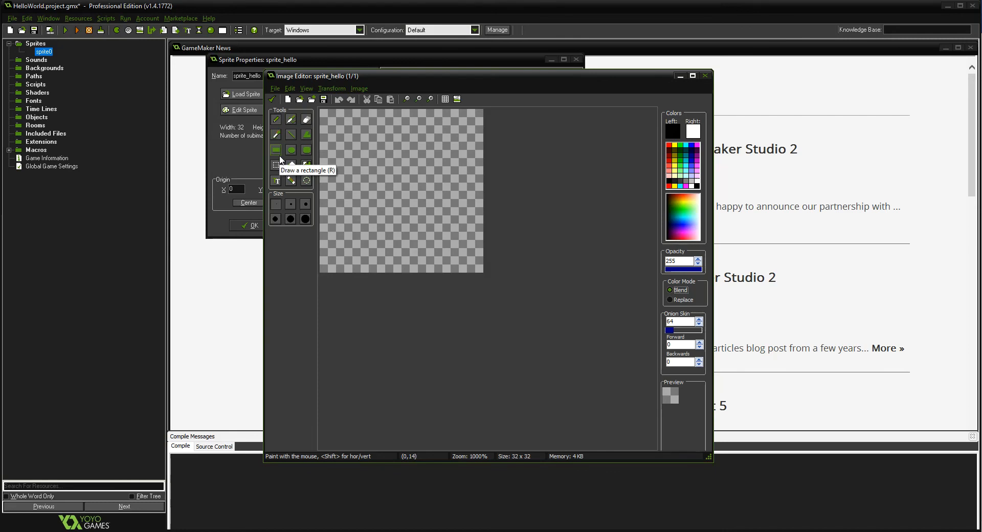
pyautogui.moveTo(354, 132)
pyautogui.mouseDown()
pyautogui.moveTo(349, 181)
pyautogui.moveTo(443, 224)
pyautogui.moveTo(421, 167)
pyautogui.mouseUp()
pyautogui.press('s')
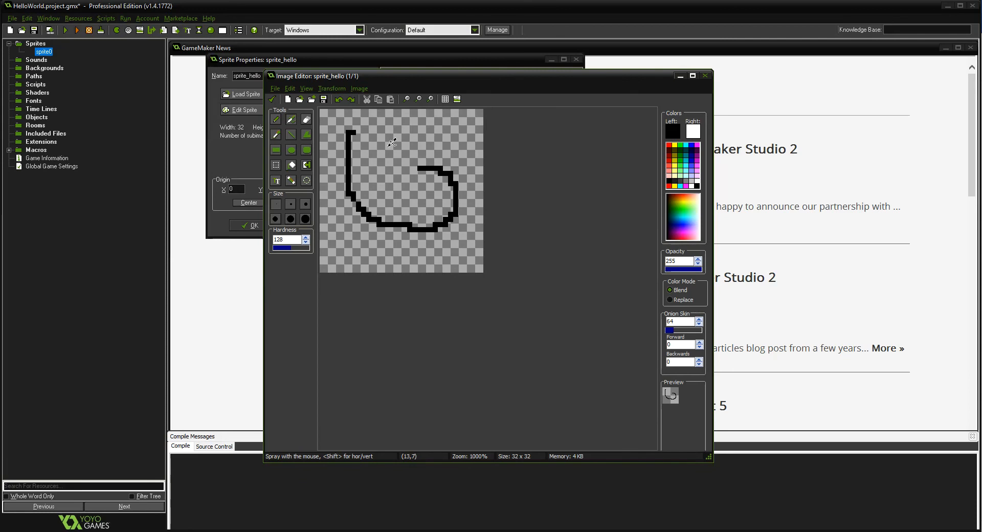
pyautogui.moveTo(383, 137)
pyautogui.mouseDown()
pyautogui.moveTo(428, 154)
pyautogui.moveTo(469, 204)
pyautogui.moveTo(463, 228)
pyautogui.mouseUp()
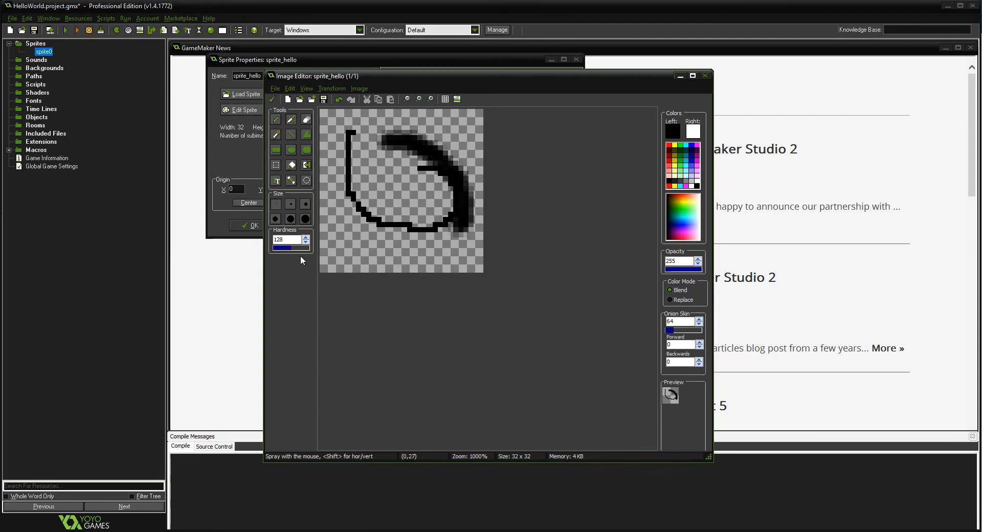
pyautogui.moveTo(297, 249); pyautogui.dragTo(315, 249)
pyautogui.moveTo(358, 212)
pyautogui.mouseDown()
pyautogui.moveTo(341, 236)
pyautogui.moveTo(423, 253)
pyautogui.mouseUp()
pyautogui.click(338, 98)
pyautogui.click(338, 98)
pyautogui.click(339, 98)
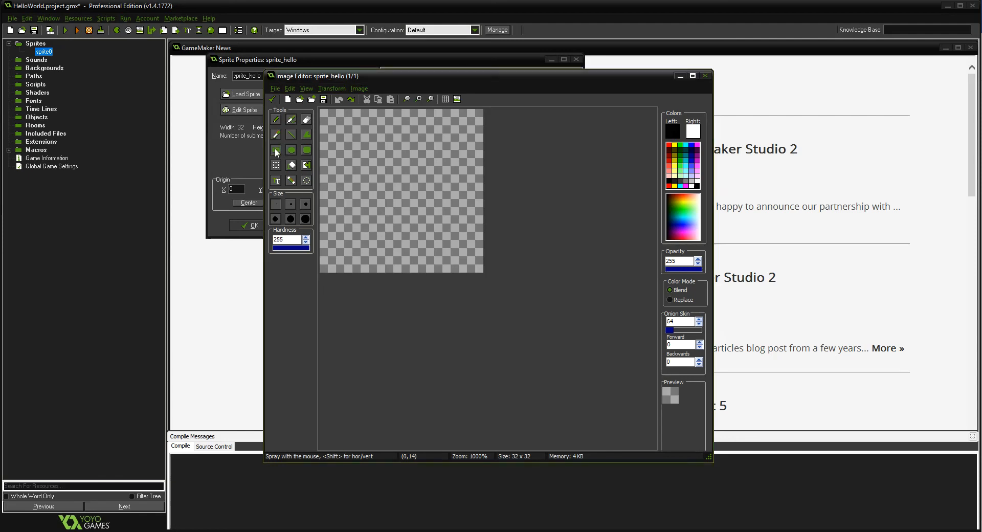
# - Draw a white-filled circle with a black outline from near the image's upper-left corner, almost filling the canvas
pyautogui.click(275, 151)
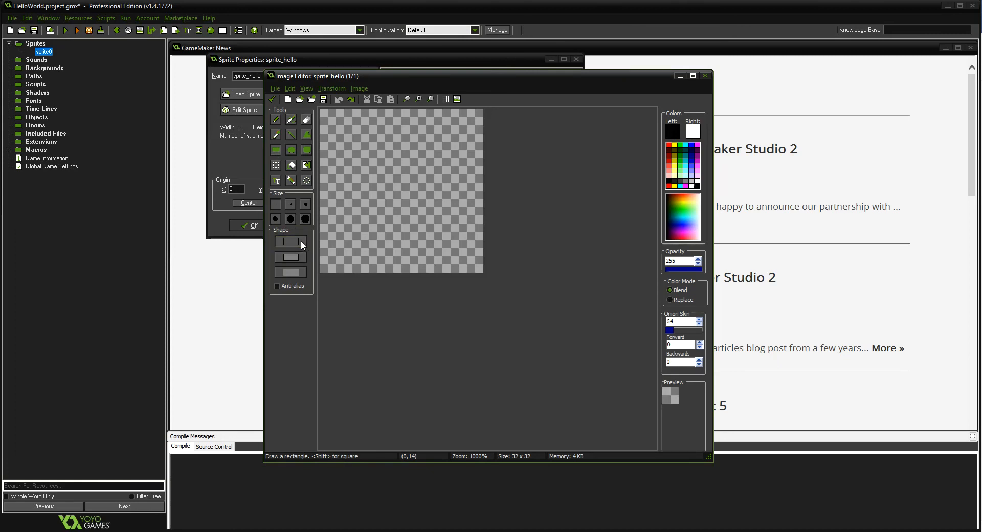
pyautogui.click(296, 270)
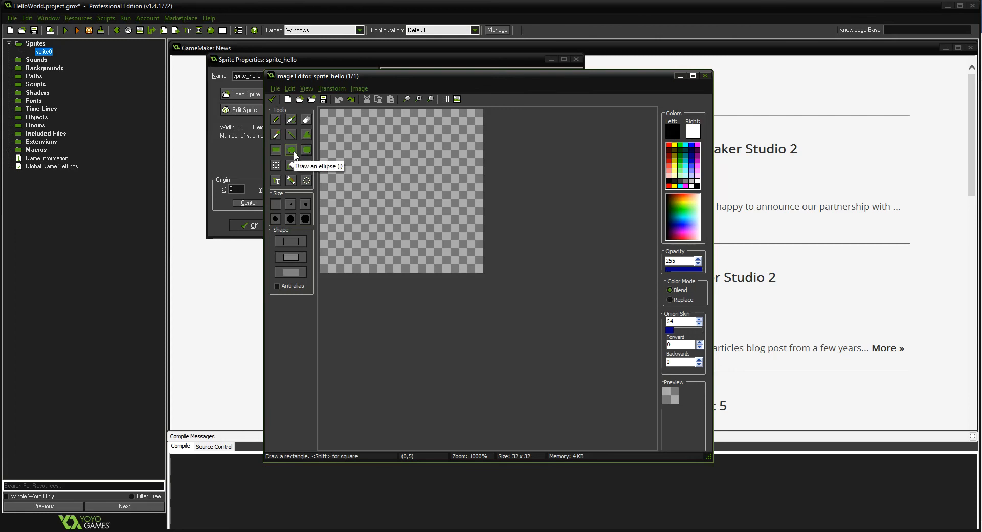
pyautogui.click(294, 154)
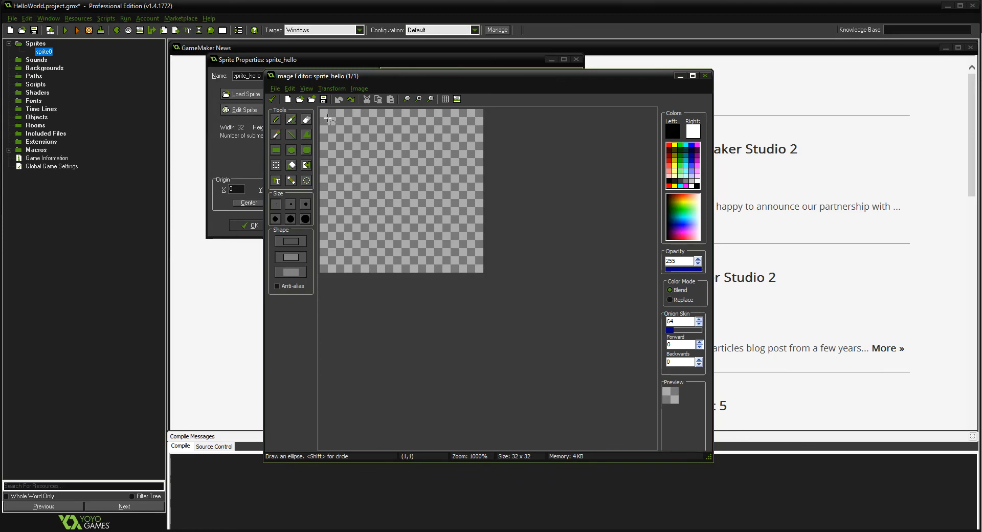
pyautogui.moveTo(327, 118); pyautogui.dragTo(472, 268)
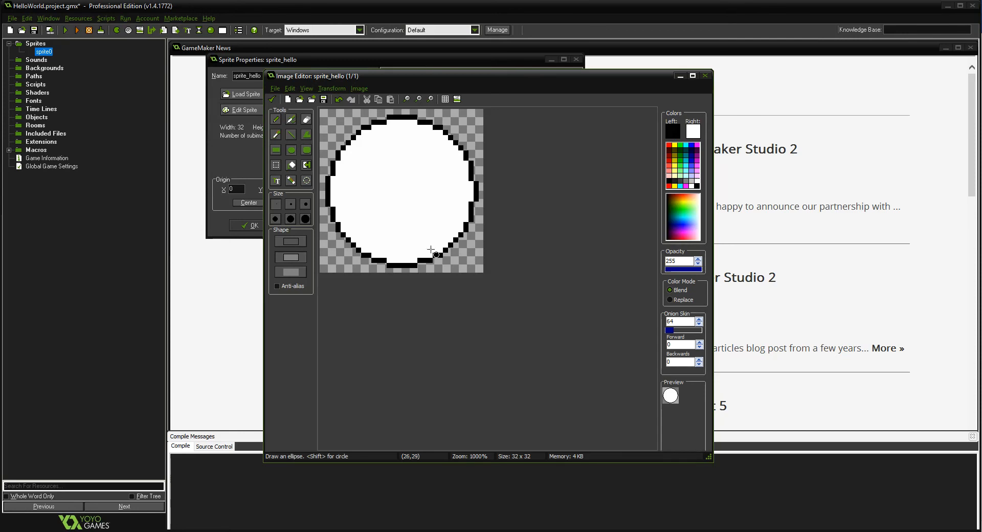
# - Accept the finished image, keep the changes to the sprite, and confirm its properties
pyautogui.click(273, 99)
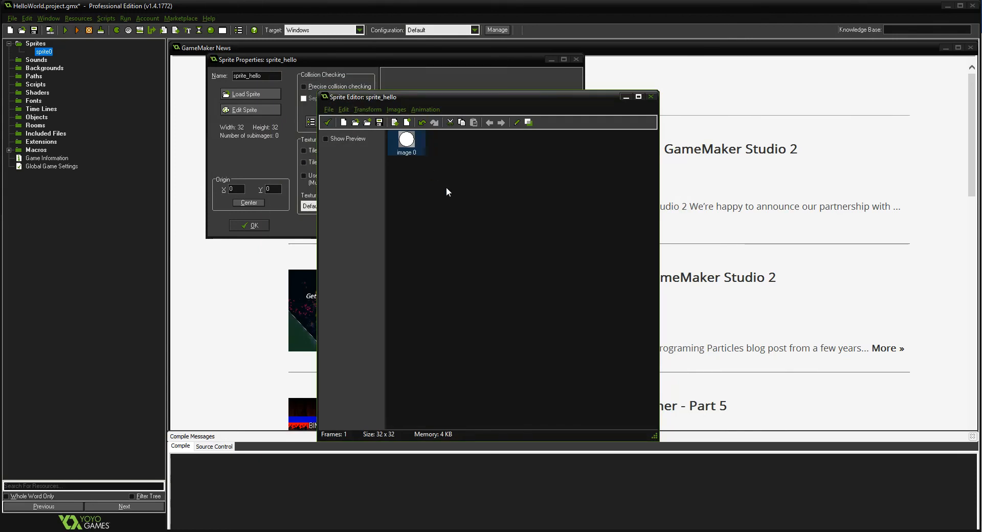
pyautogui.click(327, 122)
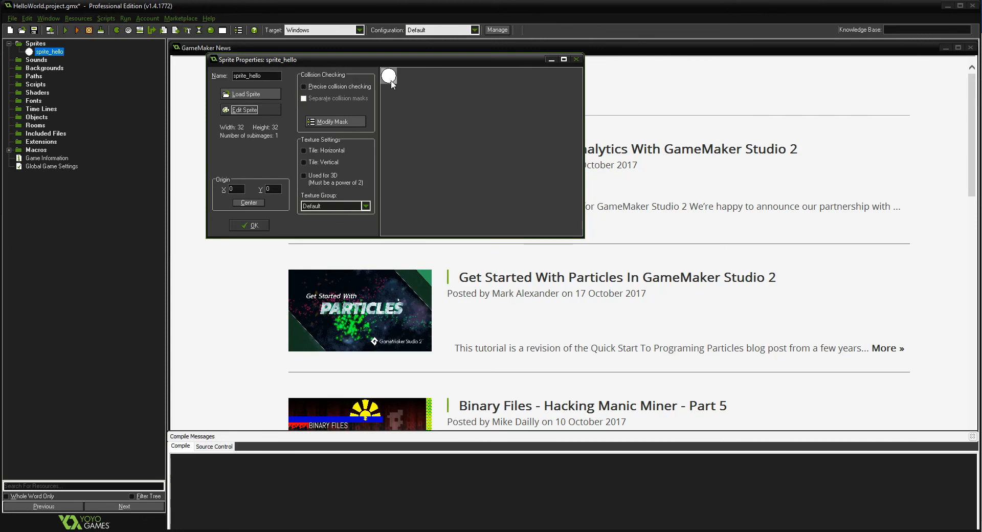
pyautogui.click(254, 228)
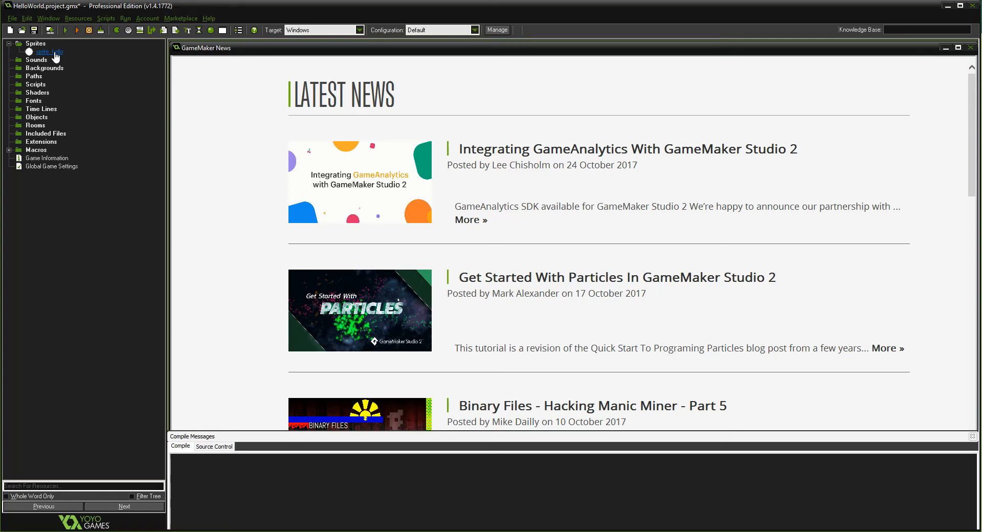
# - Save the HelloWorld project with the new sprite
pyautogui.click(12, 18)
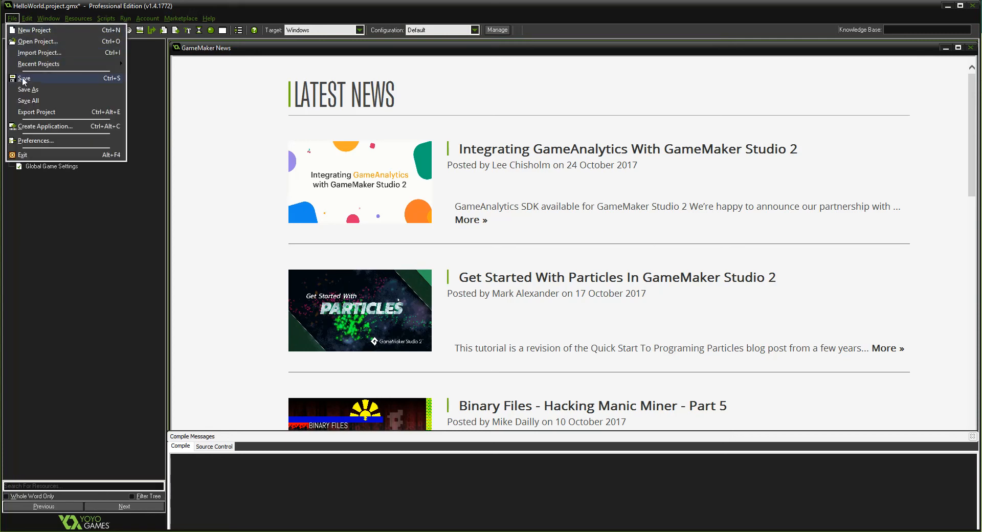
pyautogui.click(23, 79)
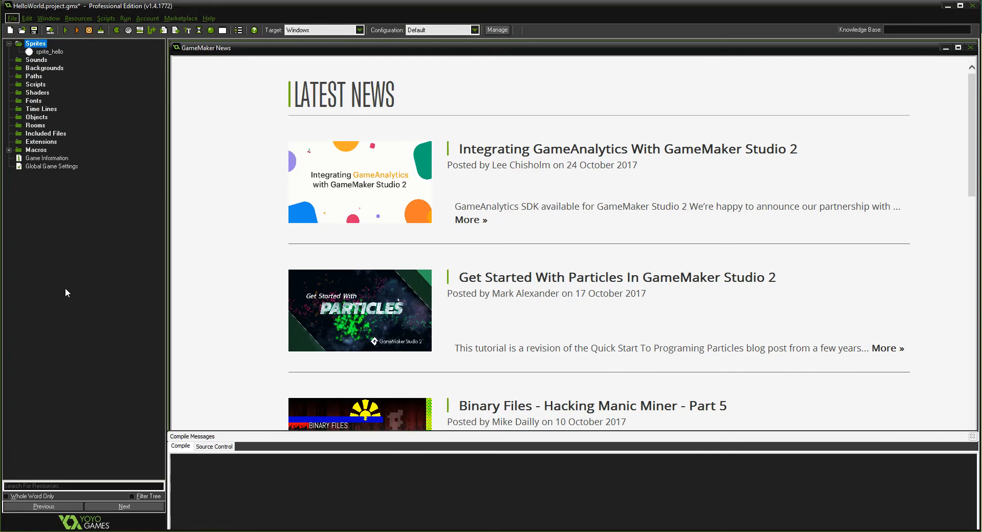
pyautogui.click(34, 32)
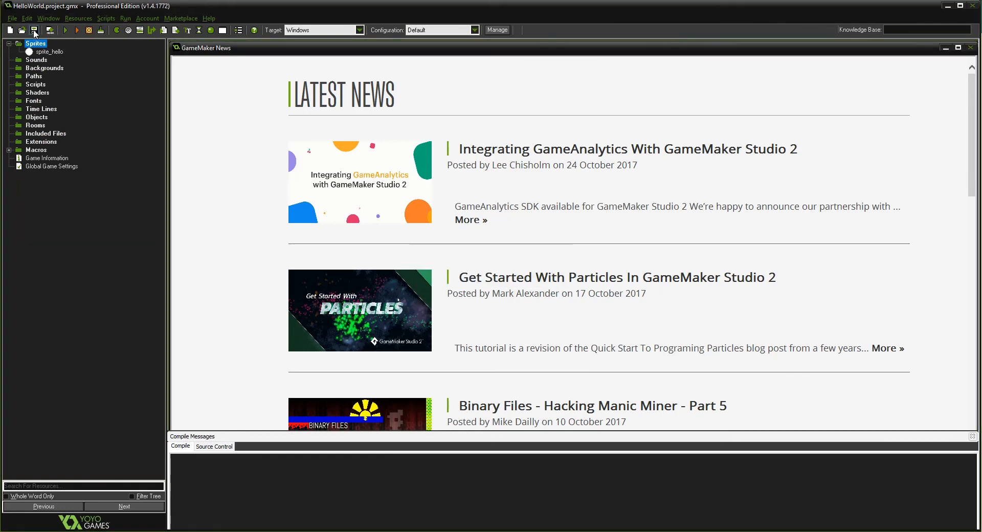